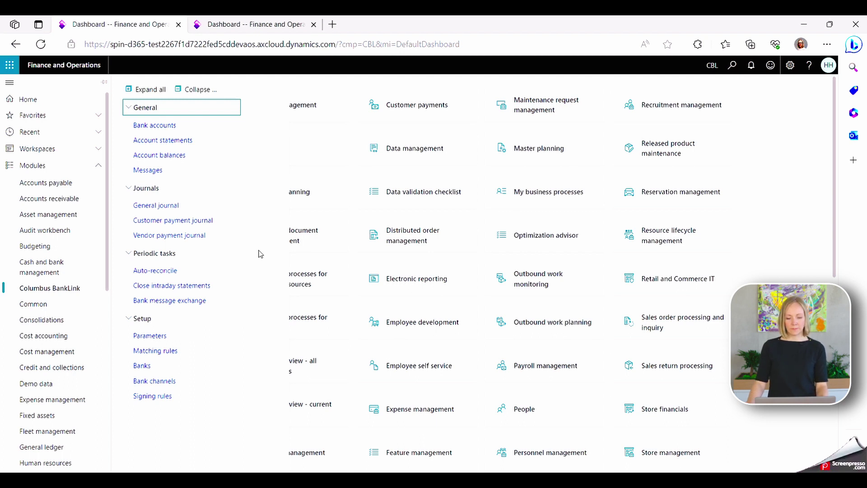
# Step: From the vendor payment journals list, bring up the payment lines of journal CBL-000278
pyautogui.click(186, 236)
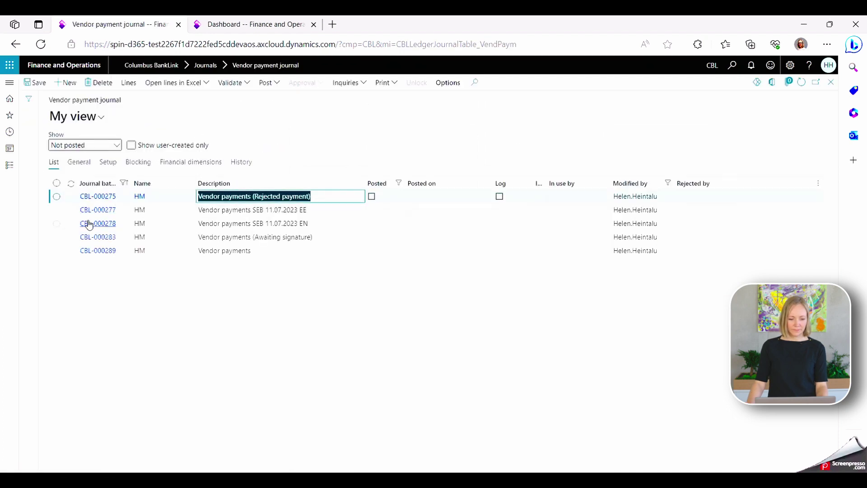
pyautogui.click(86, 226)
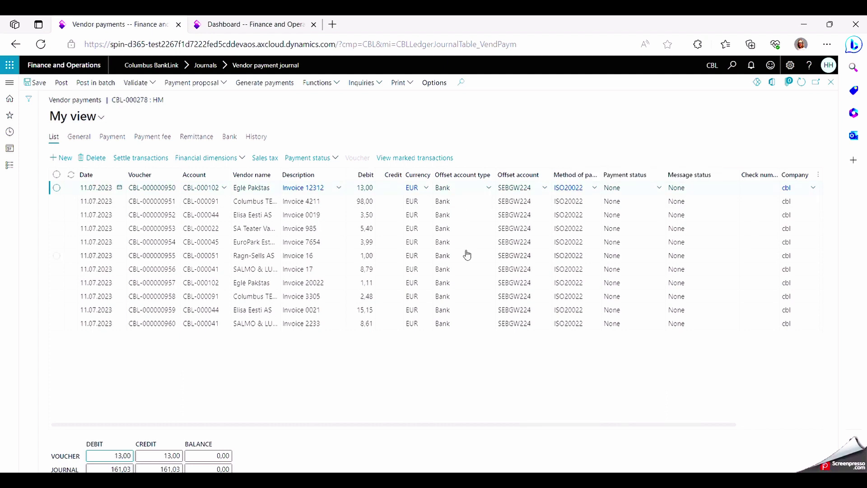
pyautogui.moveTo(522, 258)
# Step: Generate the ISO20022 payment file for bank account SEBGW224 and assign yourself as next signer
pyautogui.click(270, 82)
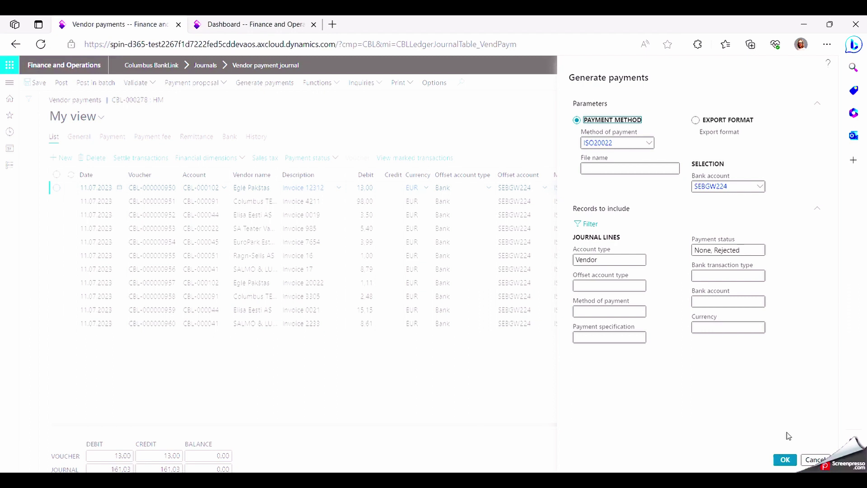
pyautogui.click(785, 462)
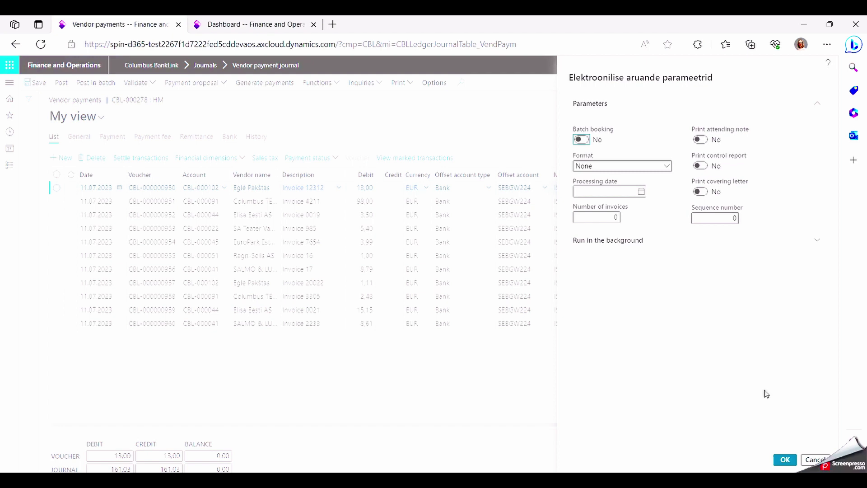
pyautogui.click(786, 461)
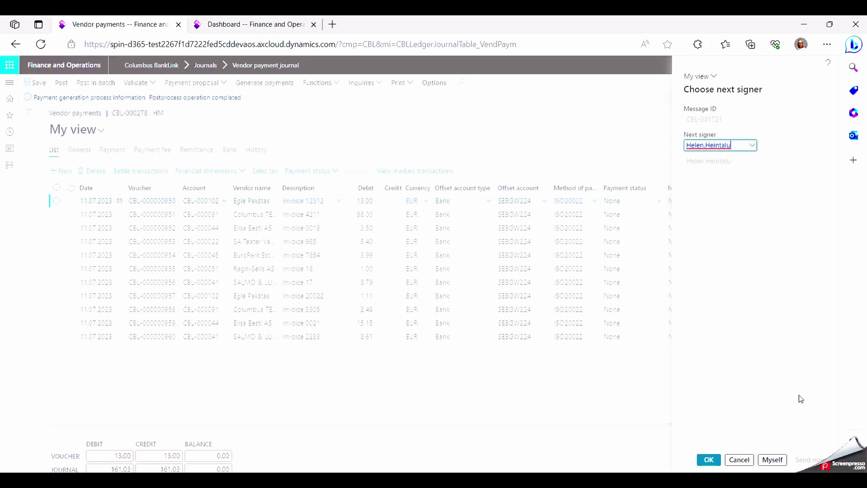
pyautogui.click(772, 460)
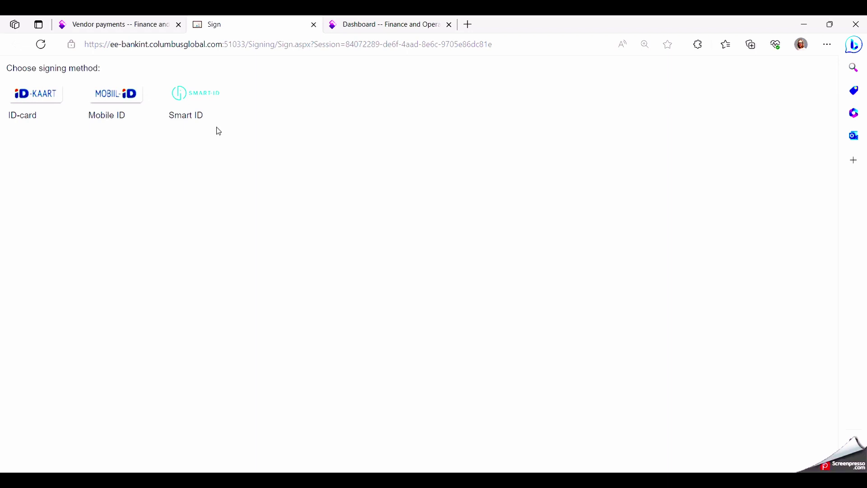
# Step: Sign payment message CBL-001721 (161.03 EUR) with Mobile ID and close the signing page
pyautogui.click(117, 95)
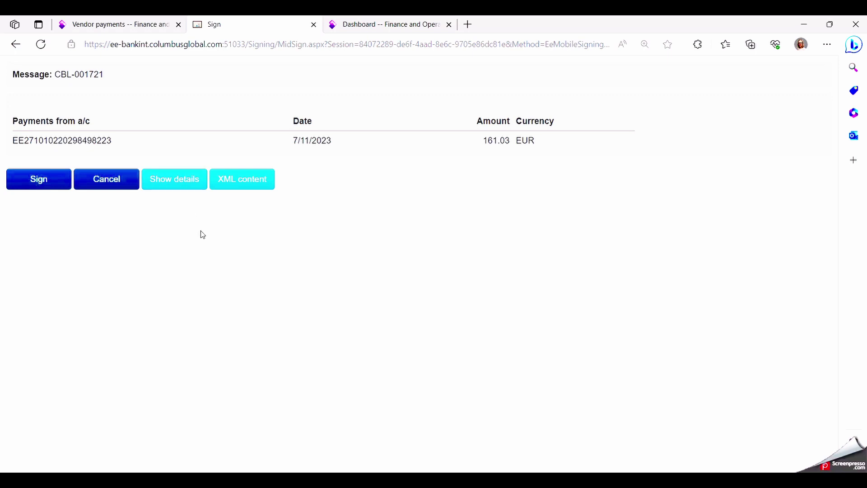
pyautogui.click(41, 183)
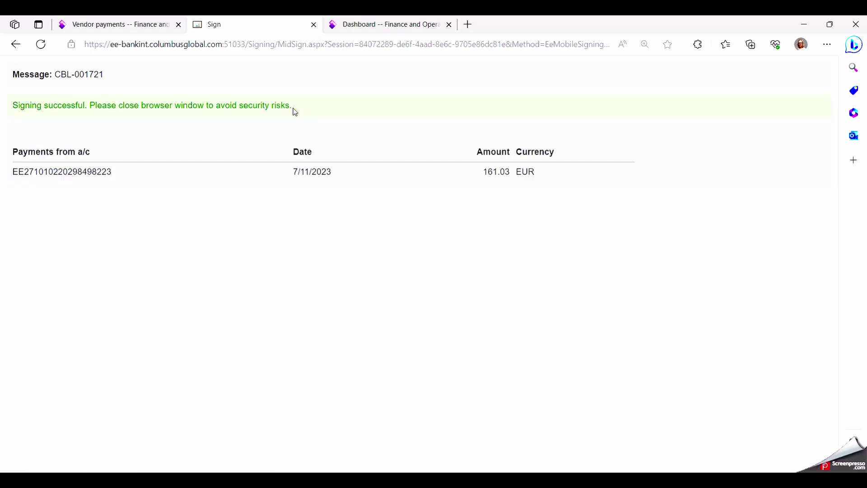
pyautogui.hotkey('ctrl', 'w')
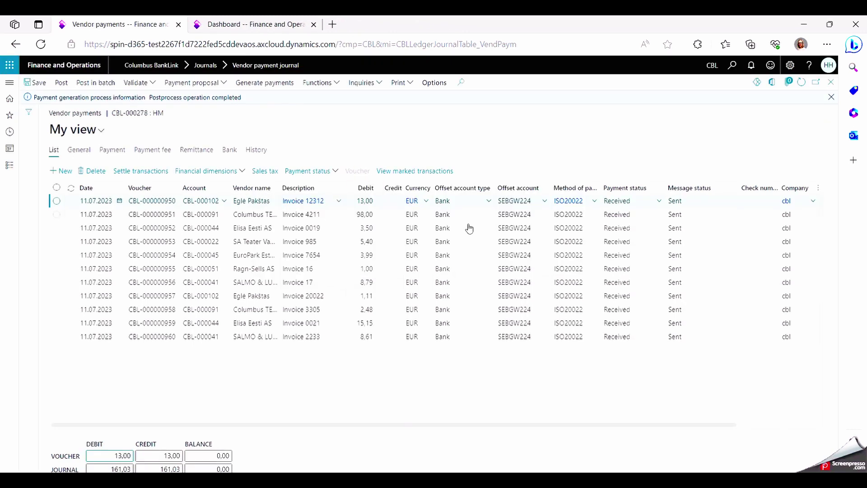
# Step: Check the lines show payment status Received and message status Sent, then go to the Dashboard tab
pyautogui.moveTo(506, 235)
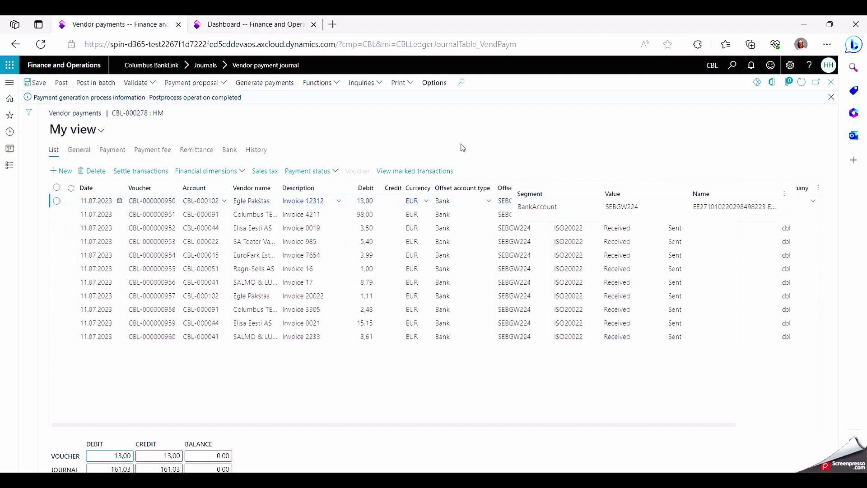
pyautogui.click(263, 26)
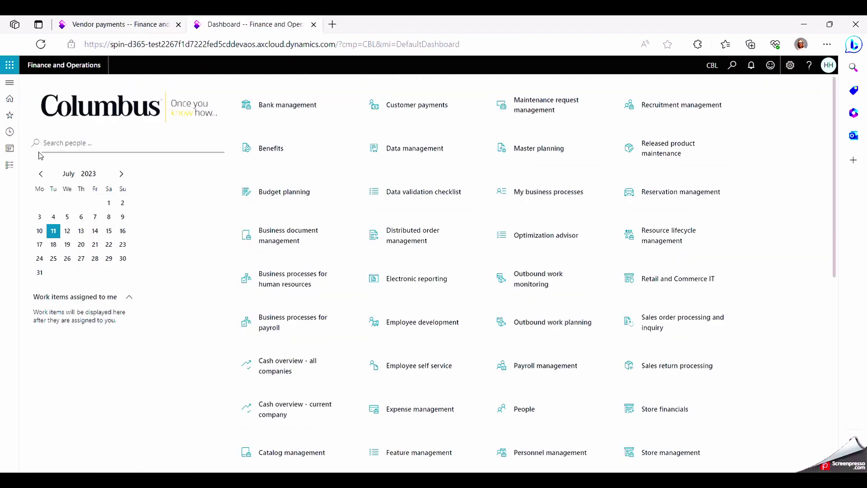
# Step: Go to Columbus BankLink Messages and back out of rejecting message CBL-001703 awaiting signature
pyautogui.click(9, 165)
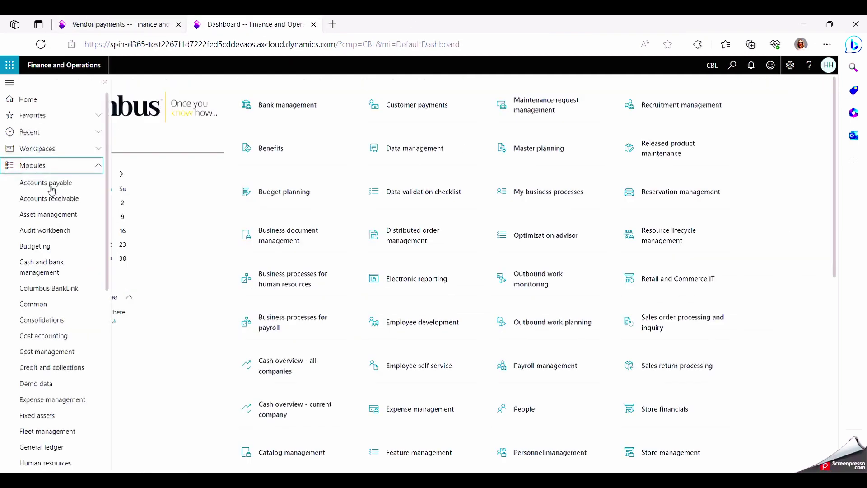
pyautogui.click(72, 287)
pyautogui.click(140, 176)
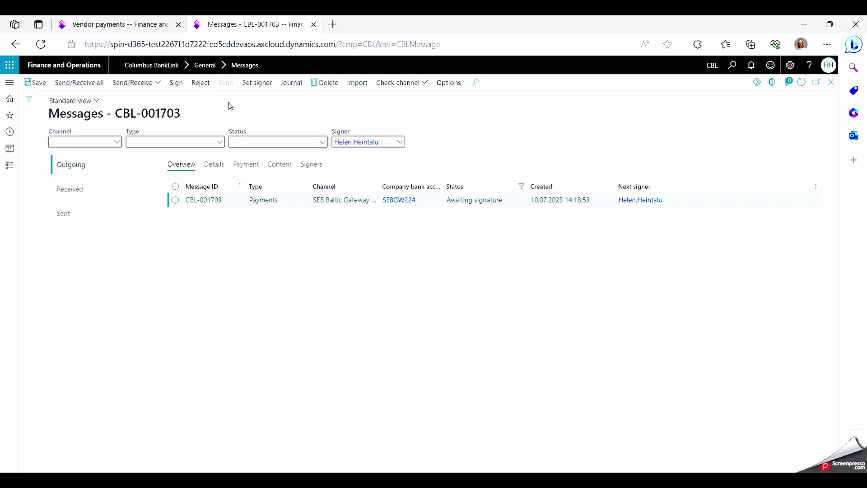
pyautogui.click(208, 87)
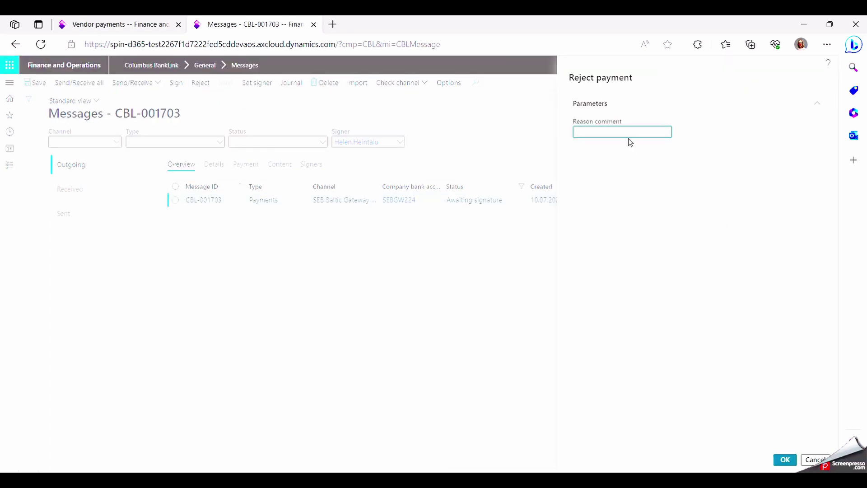
pyautogui.click(280, 100)
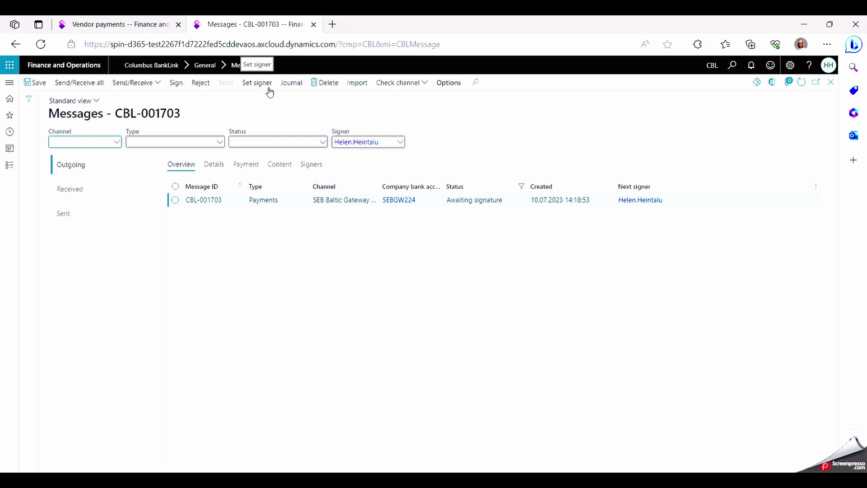
# Step: Refresh journal CBL-000278 so its eleven lines show Approved, checking the first line's payment details
pyautogui.click(136, 24)
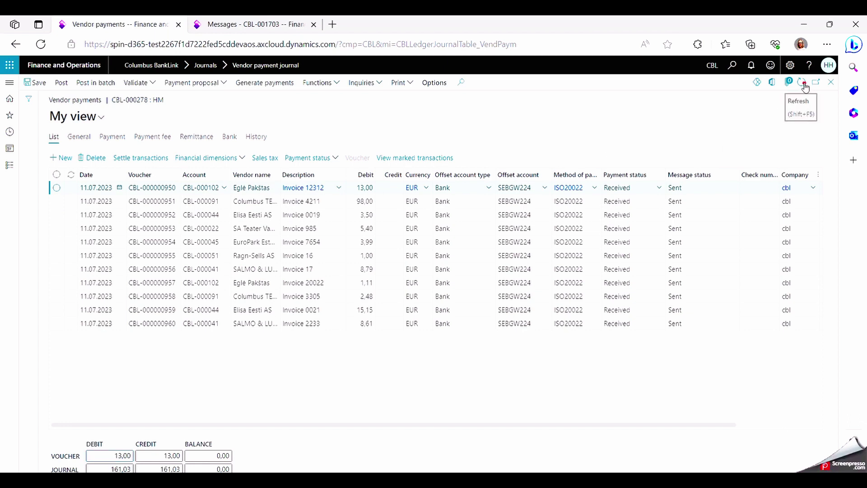
pyautogui.click(802, 82)
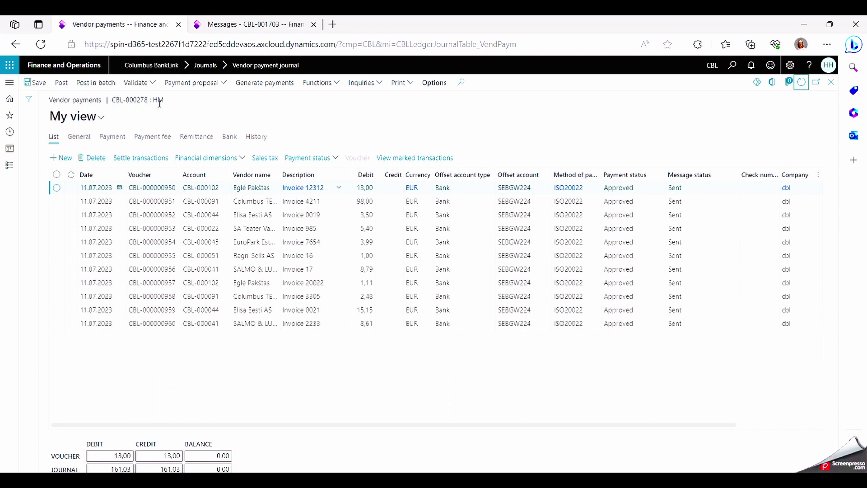
pyautogui.click(113, 137)
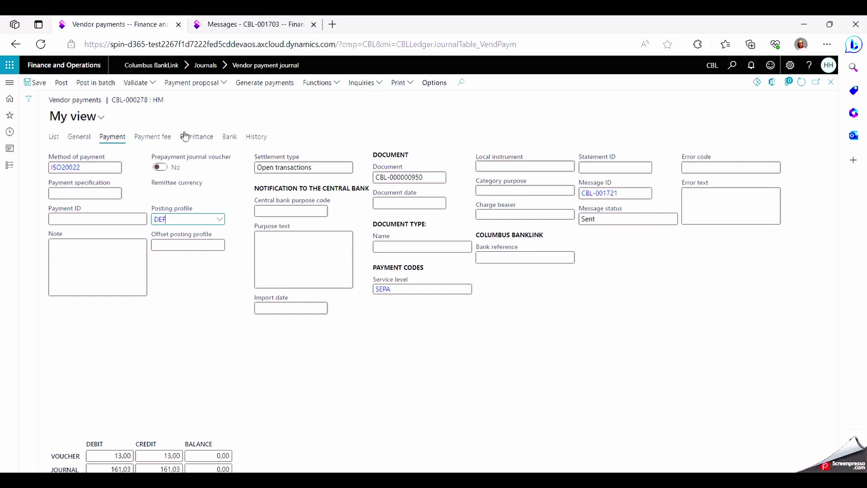
pyautogui.click(54, 136)
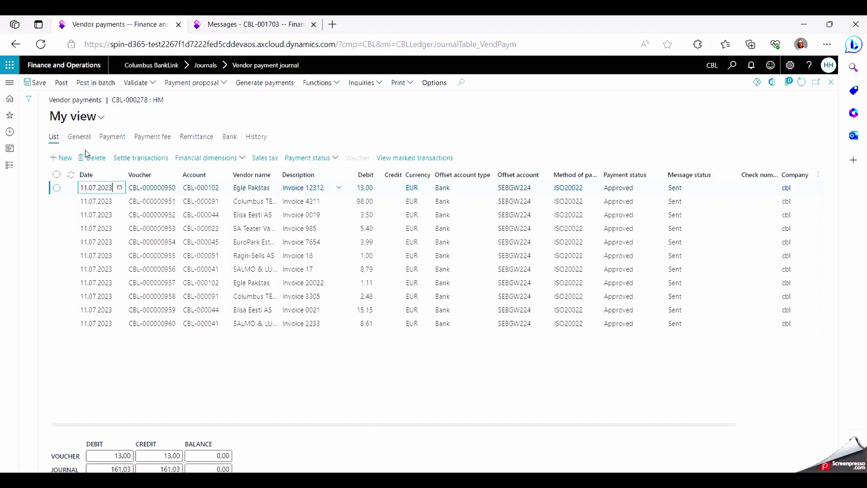
# Step: Switch back to the browser tab showing BankLink message CBL-001703
pyautogui.click(539, 413)
pyautogui.hotkey('ctrl', 'Tab')
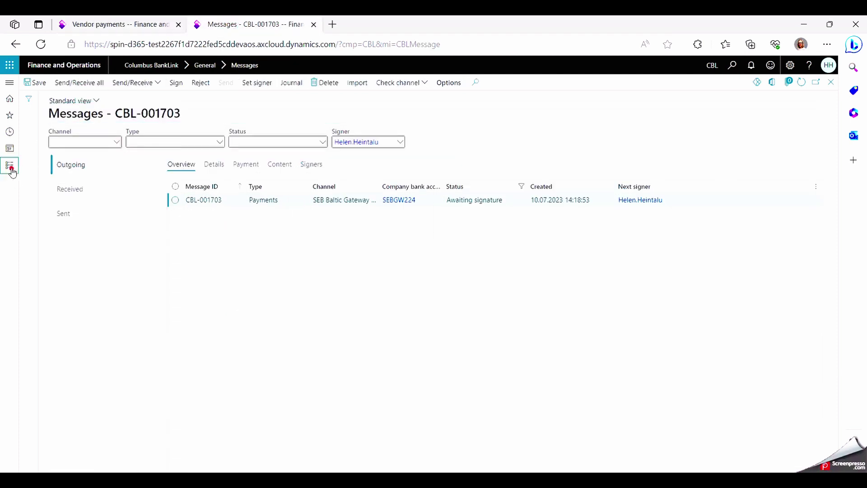
# Step: Reload the BankLink Messages page and bring up sent message CBL-001721's details
pyautogui.click(11, 169)
pyautogui.click(140, 172)
pyautogui.click(103, 220)
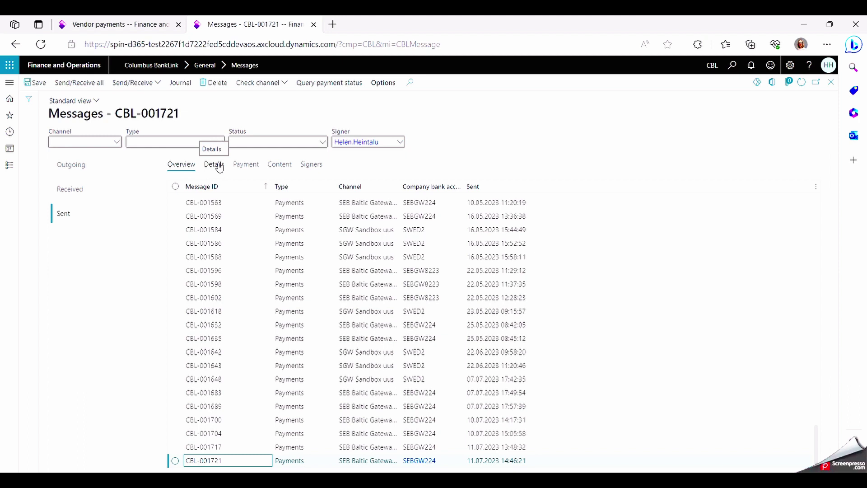
pyautogui.click(219, 166)
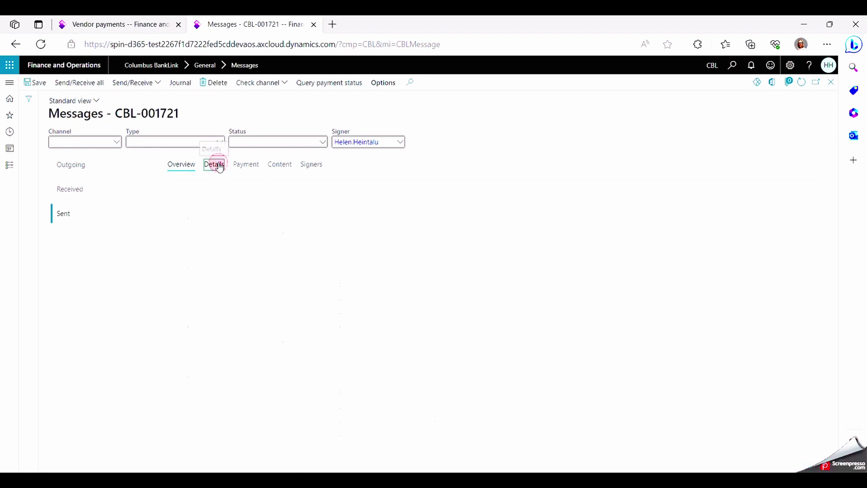
# Step: Review CBL-001721's payment lines, content and signers, then list the received bank messages
pyautogui.click(249, 166)
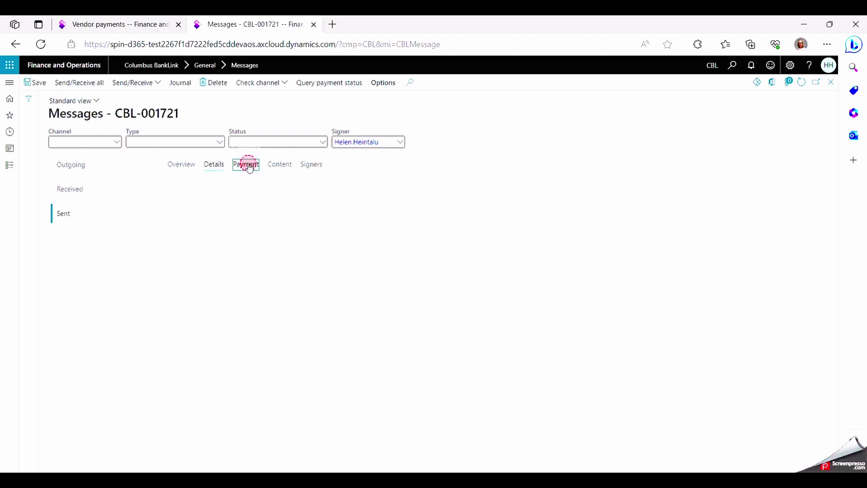
pyautogui.click(288, 164)
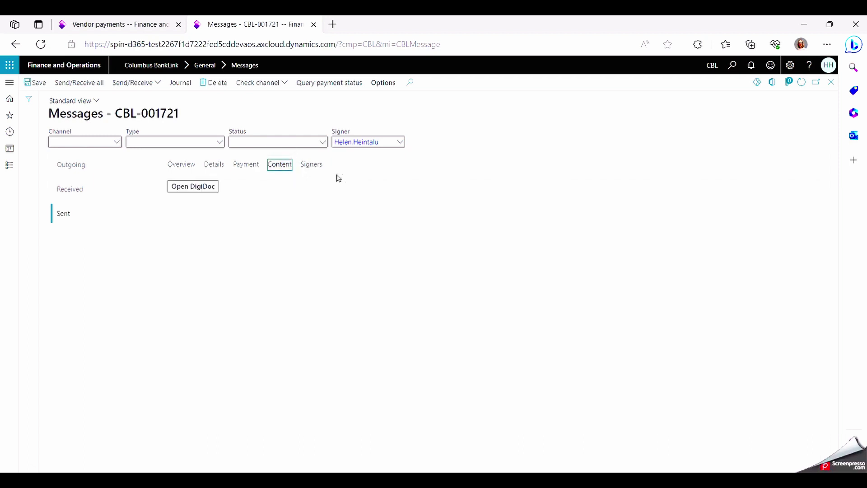
pyautogui.click(310, 167)
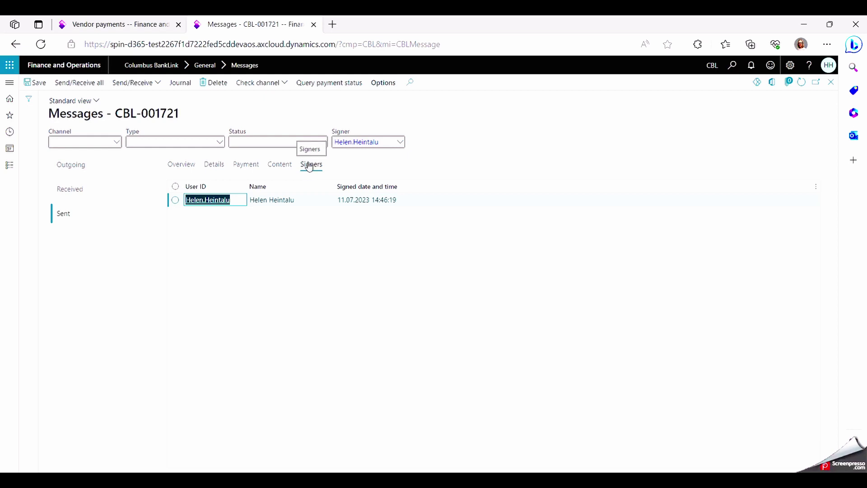
pyautogui.click(64, 193)
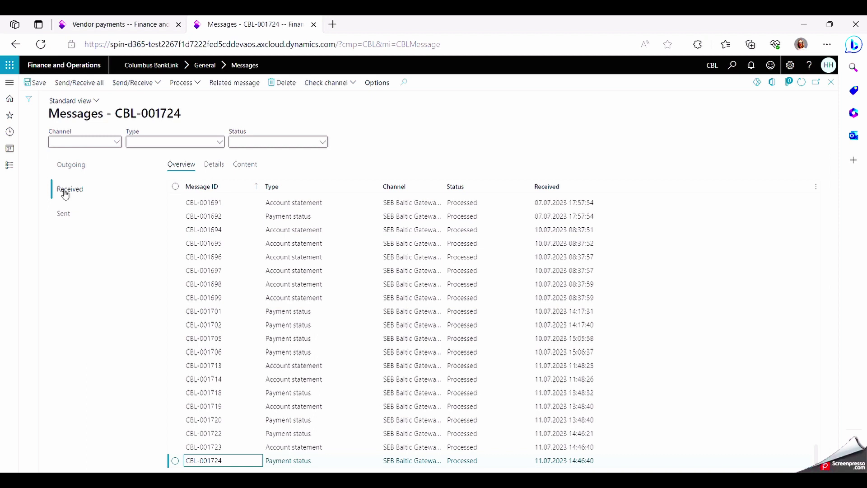
# Step: Bring up the module navigation pane with Alt+F1 to leave the Messages form
pyautogui.hotkey('alt', 'F1')
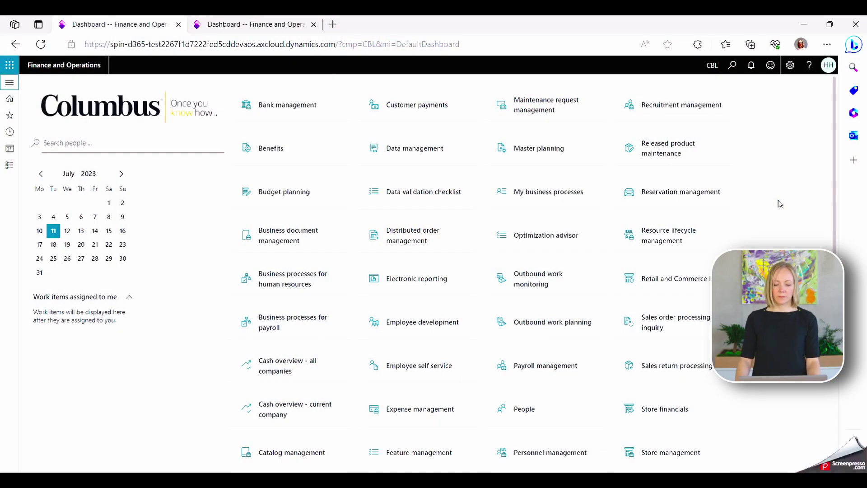
# Step: Go to Columbus BankLink Account statements and start importing a statement file
pyautogui.click(10, 165)
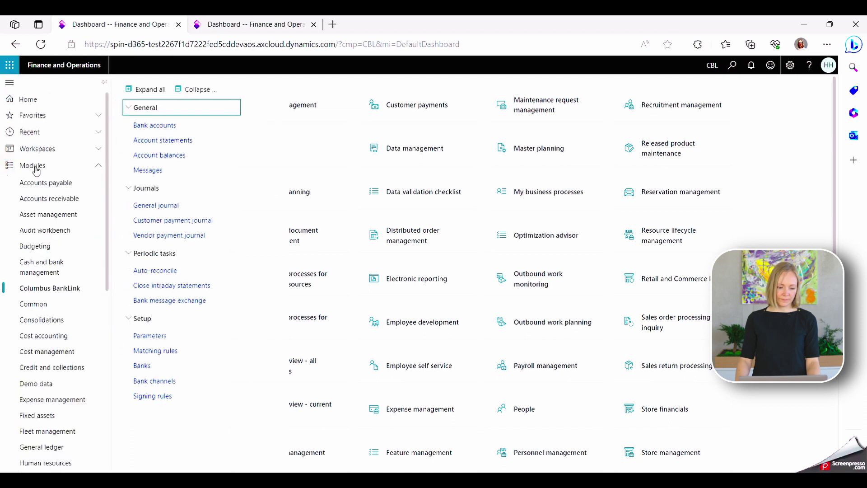
pyautogui.click(150, 141)
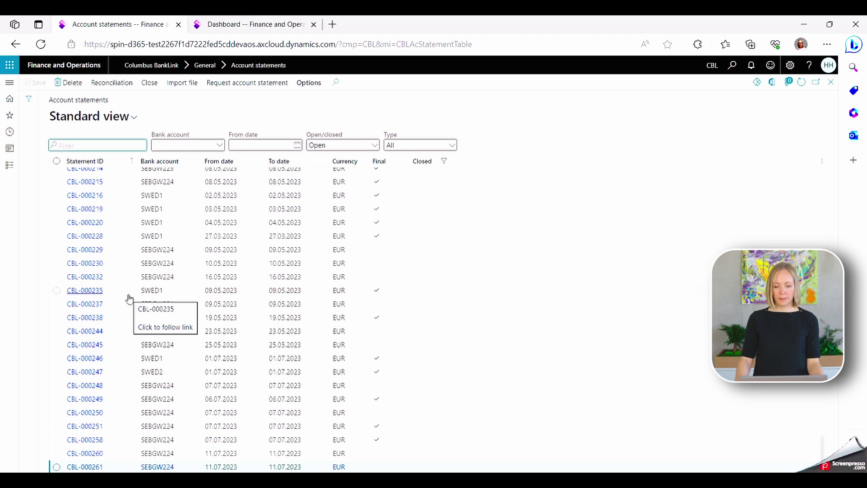
pyautogui.click(179, 84)
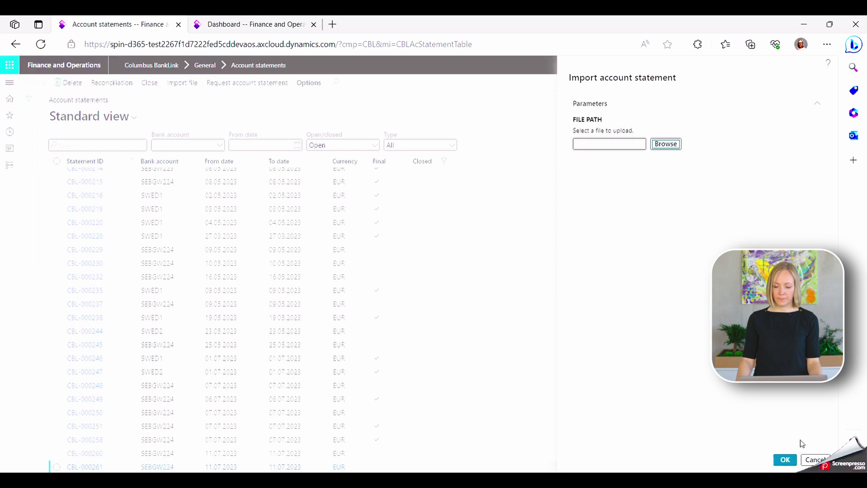
# Step: Cancel the statement file import to return to the open statements list
pyautogui.click(815, 460)
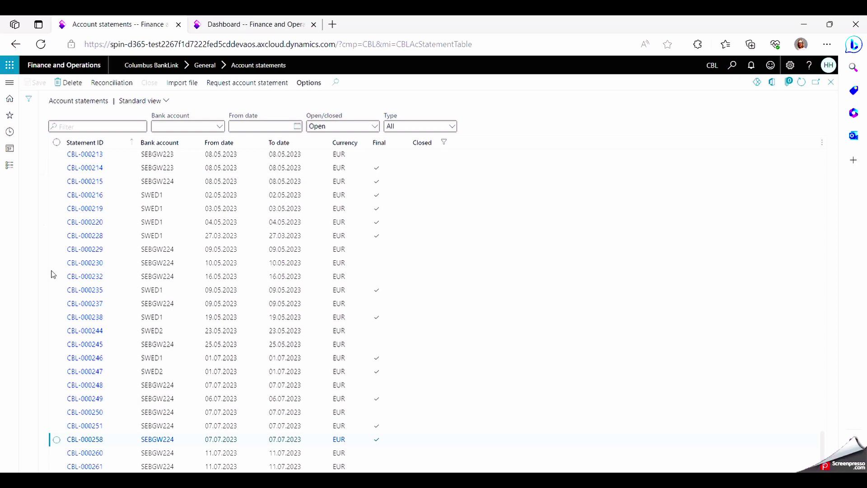
# Step: Open account statement CBL-000258 and launch its Reconciliation page
pyautogui.click(83, 440)
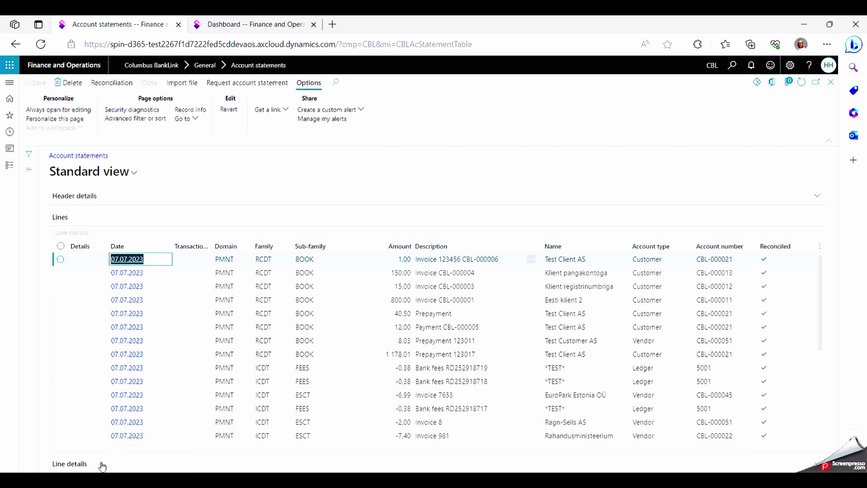
pyautogui.click(117, 86)
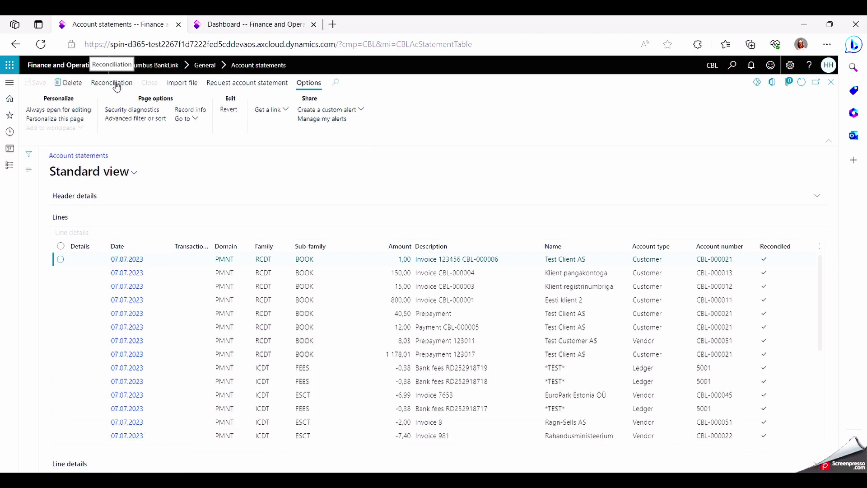
pyautogui.click(116, 86)
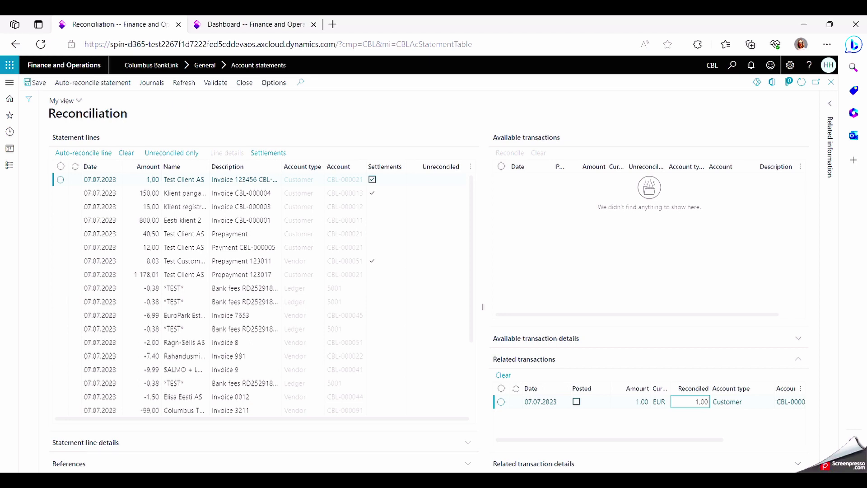
# Step: Show the Related information balances, collapsing Header details, revealing a 792,00 ending difference
pyautogui.click(831, 104)
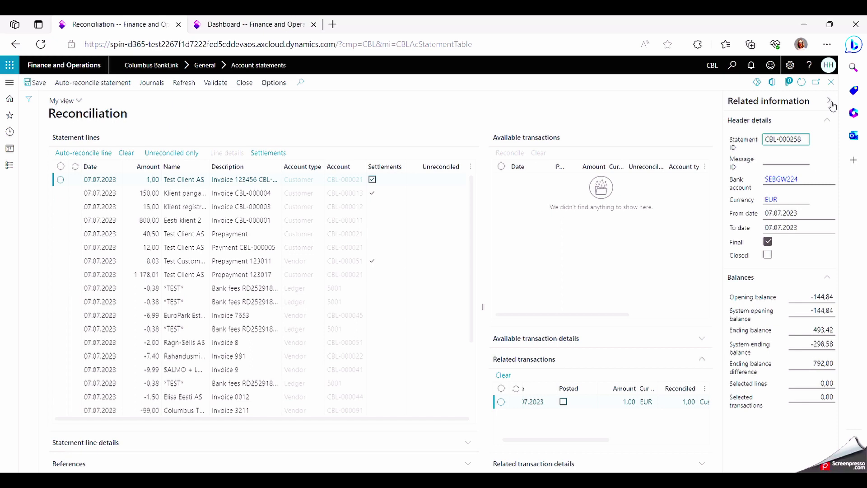
pyautogui.click(827, 121)
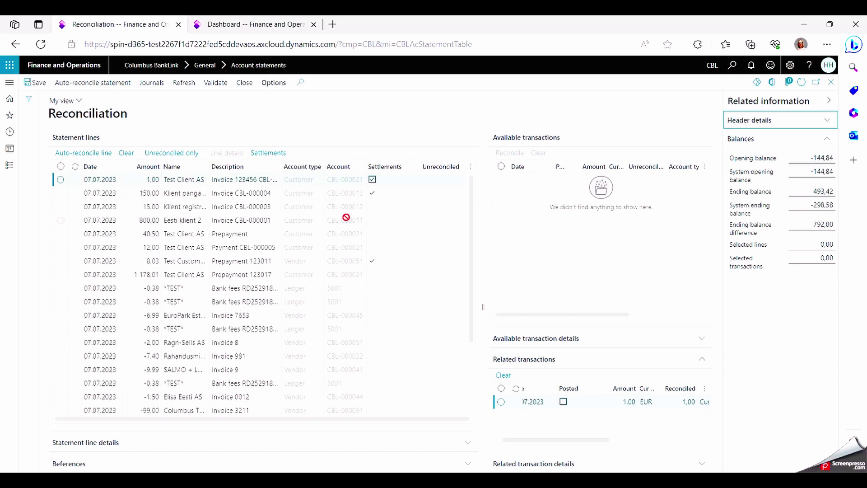
pyautogui.moveTo(348, 221)
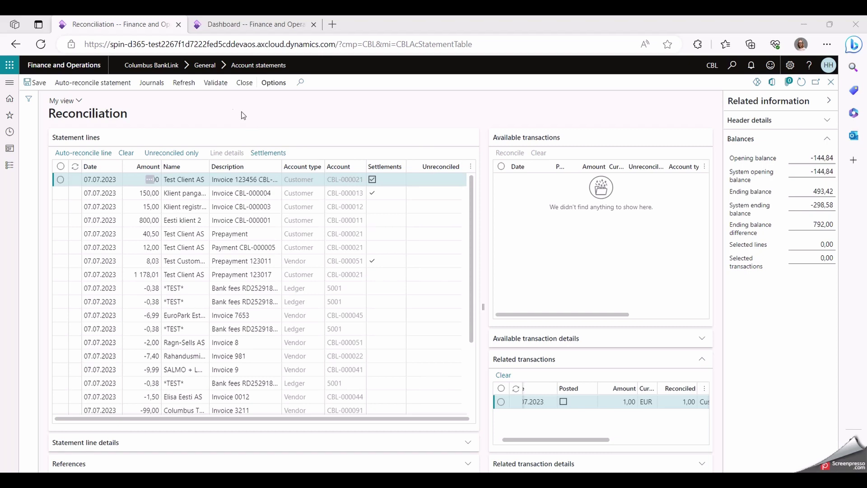
pyautogui.click(153, 86)
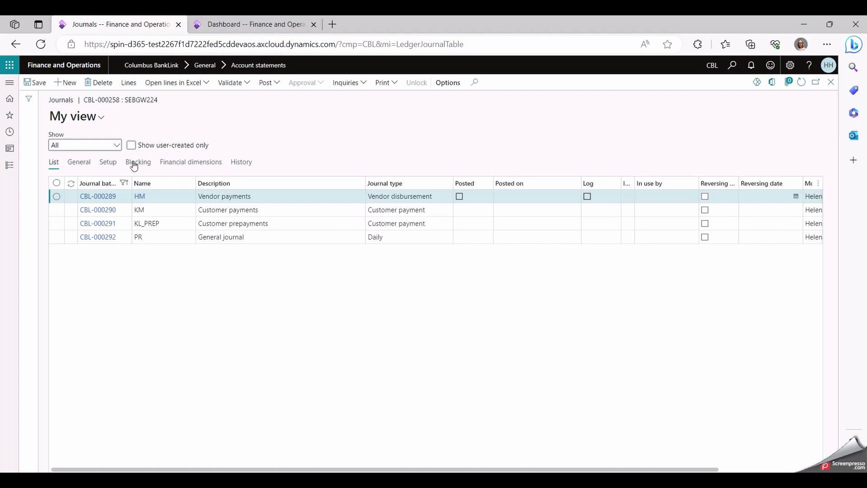
pyautogui.click(97, 238)
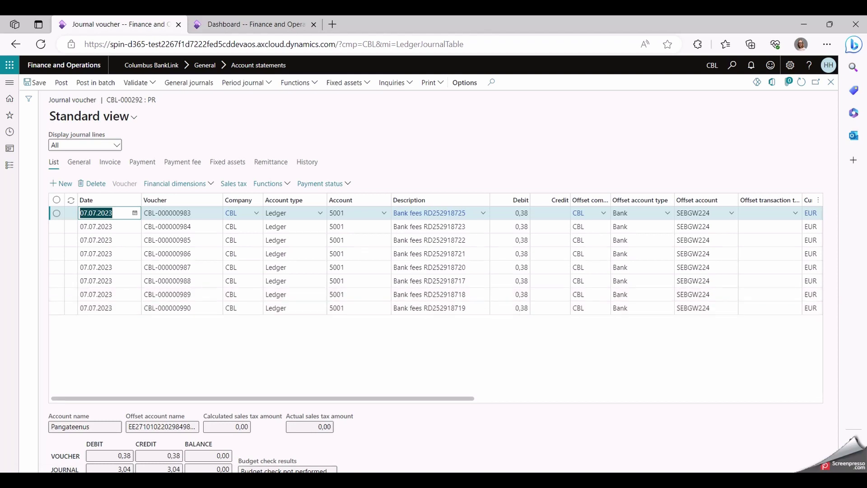
pyautogui.click(831, 83)
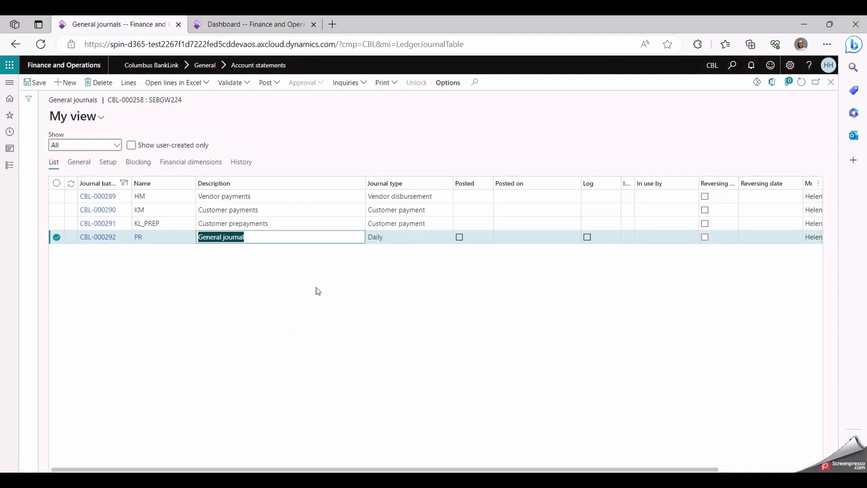
pyautogui.click(278, 331)
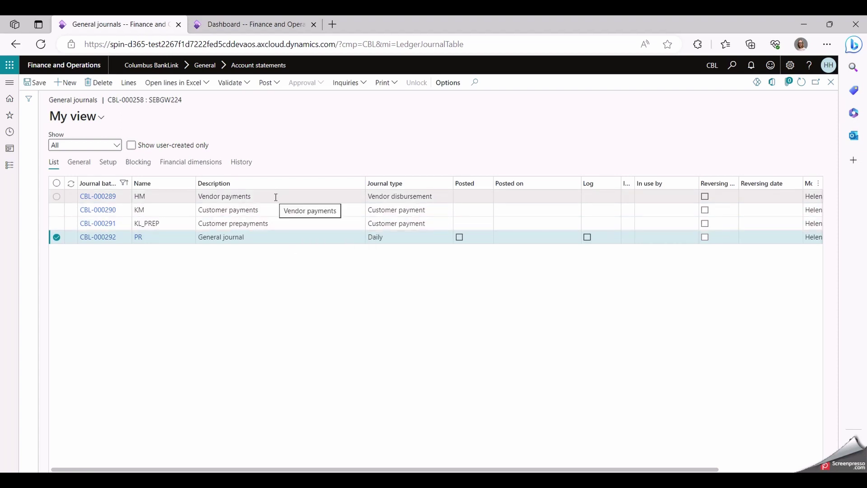
pyautogui.click(290, 300)
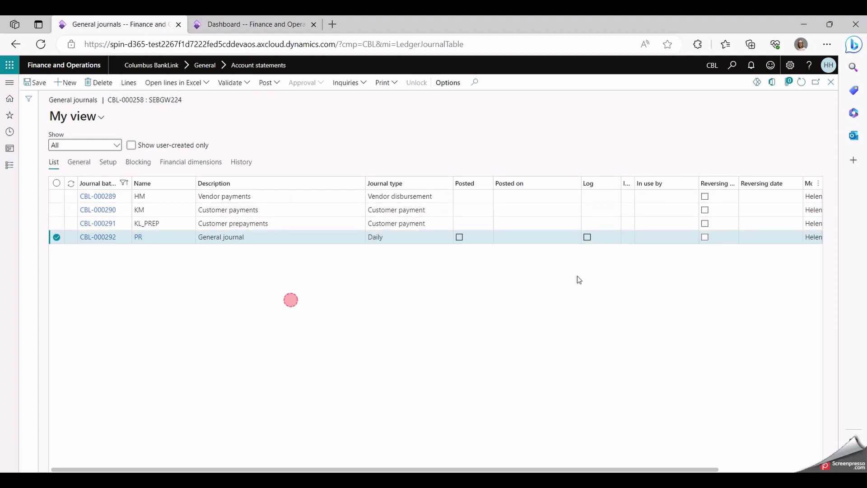
pyautogui.click(831, 83)
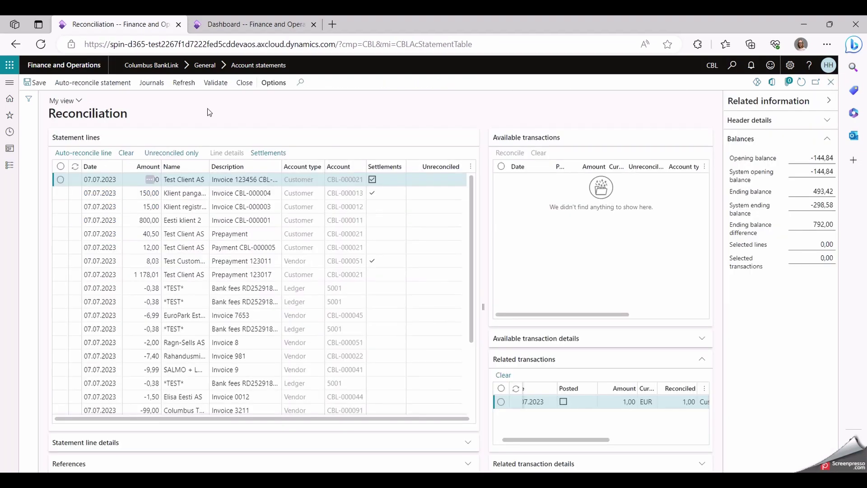